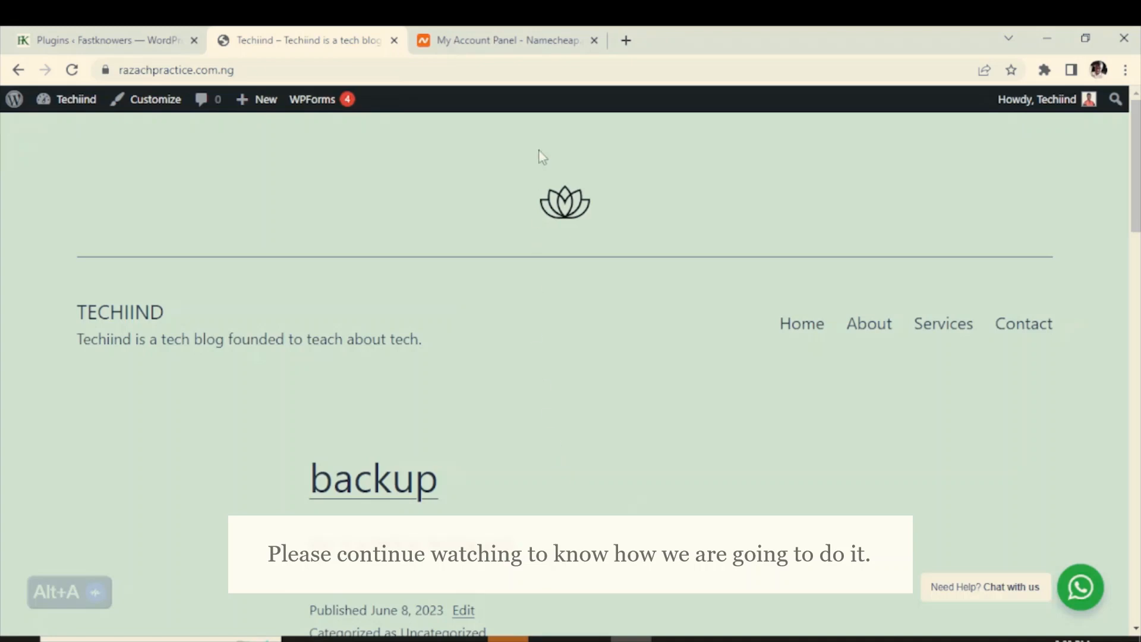
Open cPanel for the fastknowers.com hosting plan from Namecheap in a new tab, then return to Techiind
left_click(468, 37)
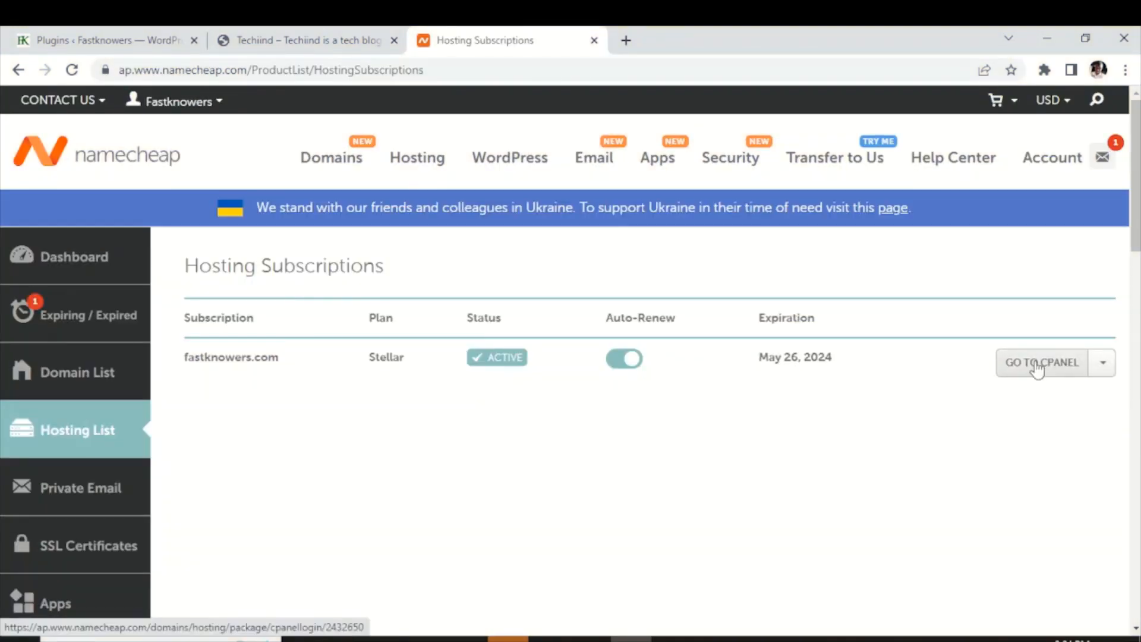
left_click(1036, 365)
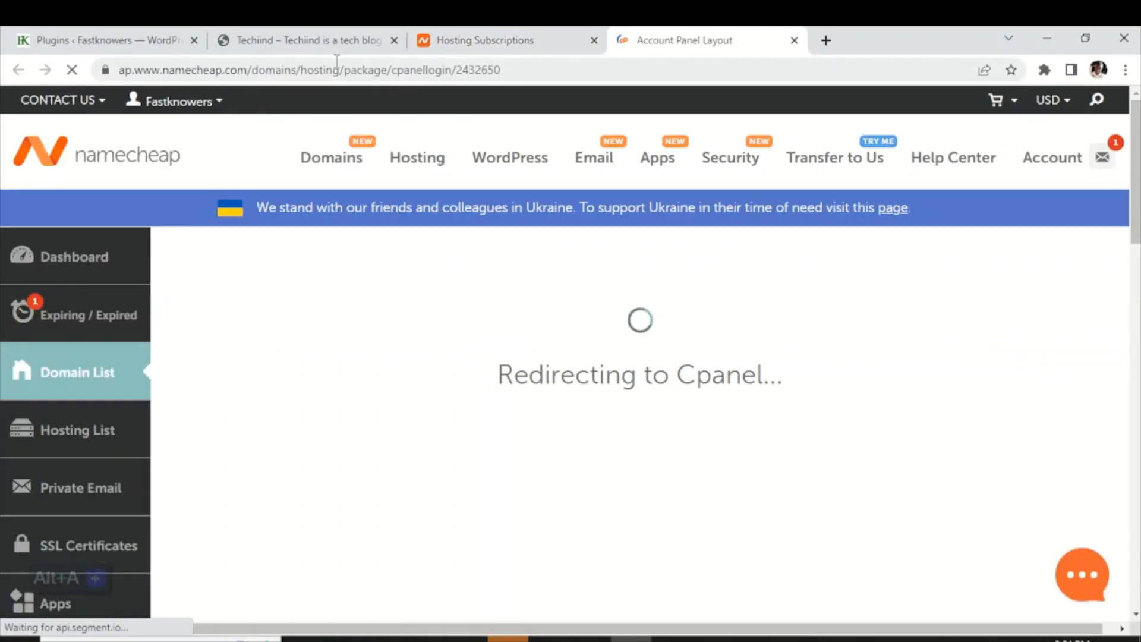
left_click(300, 42)
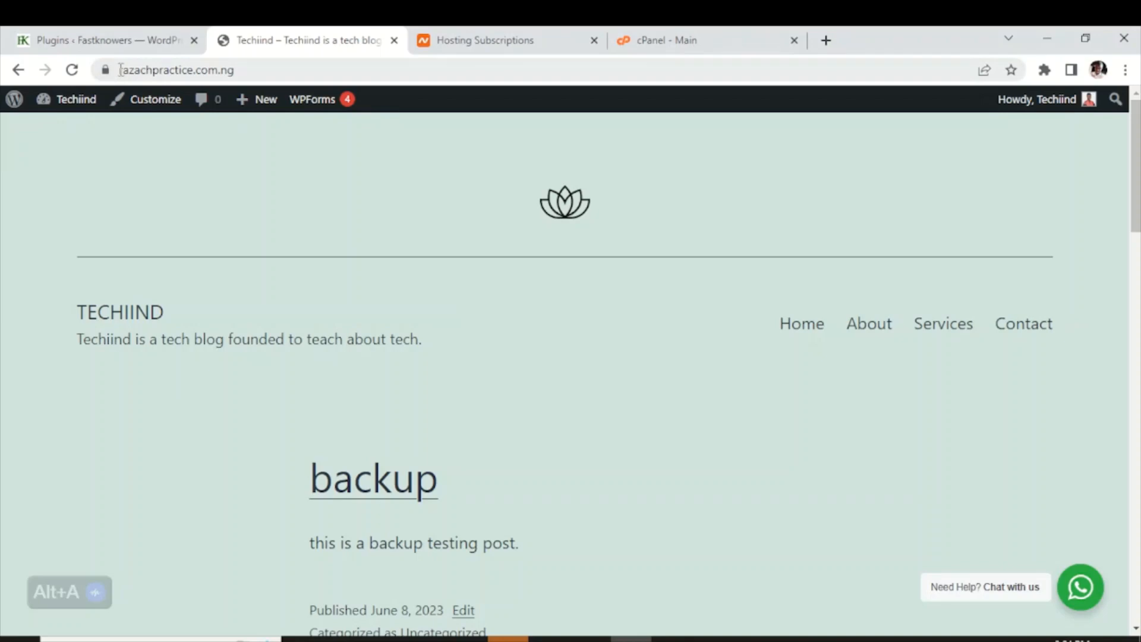
Highlight the site's domain razachpractice.com.ng in the address bar, then go to the cPanel dashboard
left_click_drag(120, 69, 241, 72)
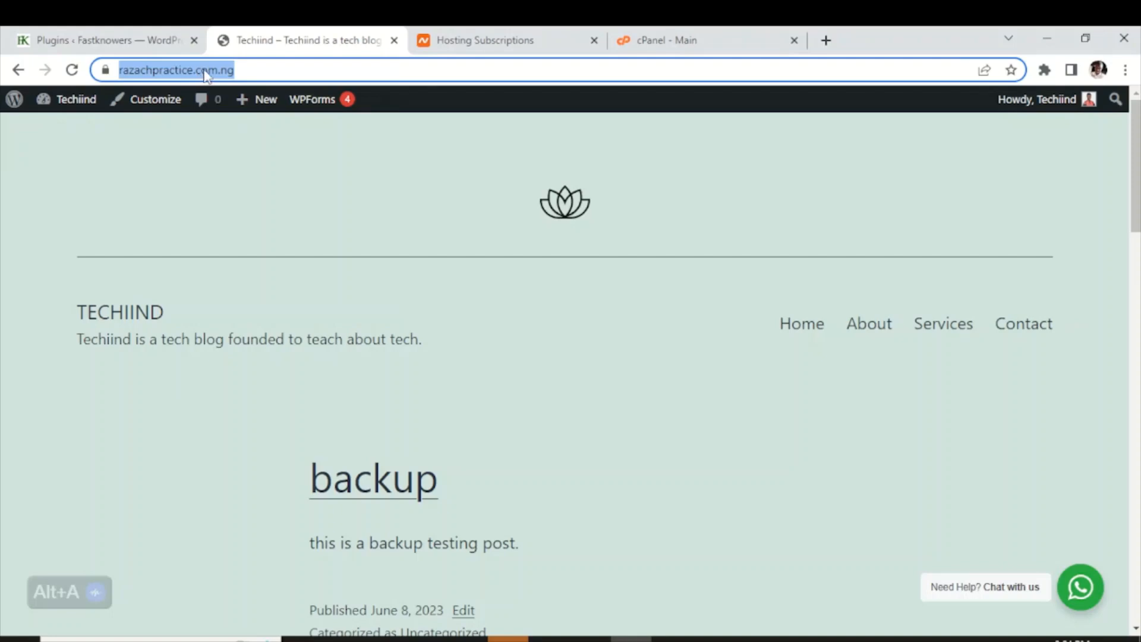
left_click(654, 42)
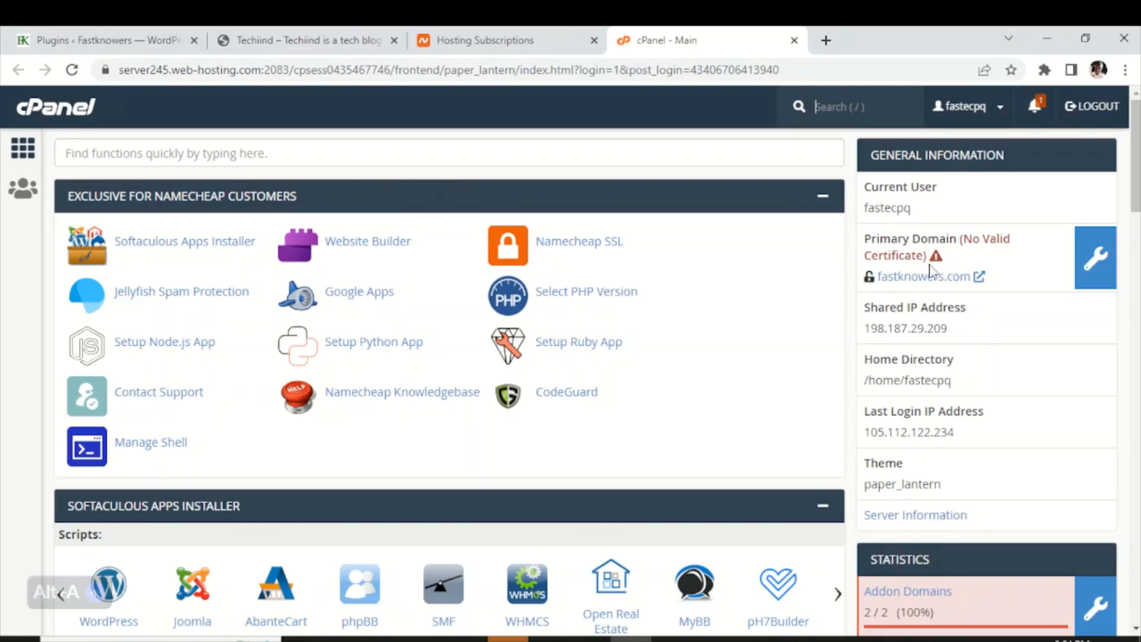
Scroll to cPanel's Email section and open Email Accounts
scroll(933, 270, "down", 7)
scroll(922, 320, "down", 3)
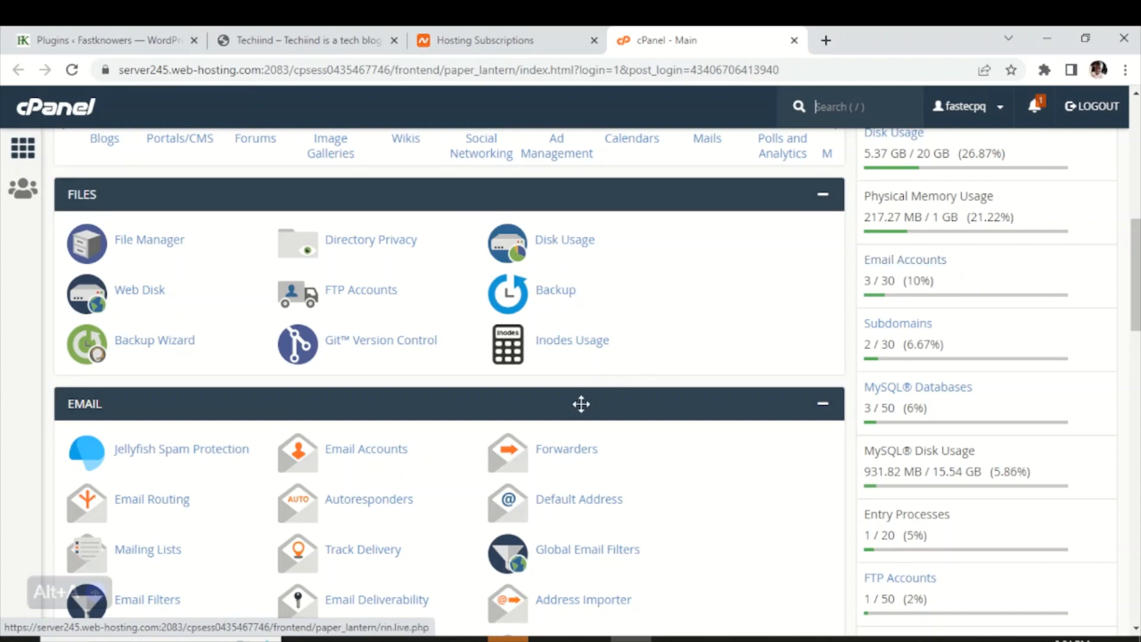
scroll(581, 402, "down", 1)
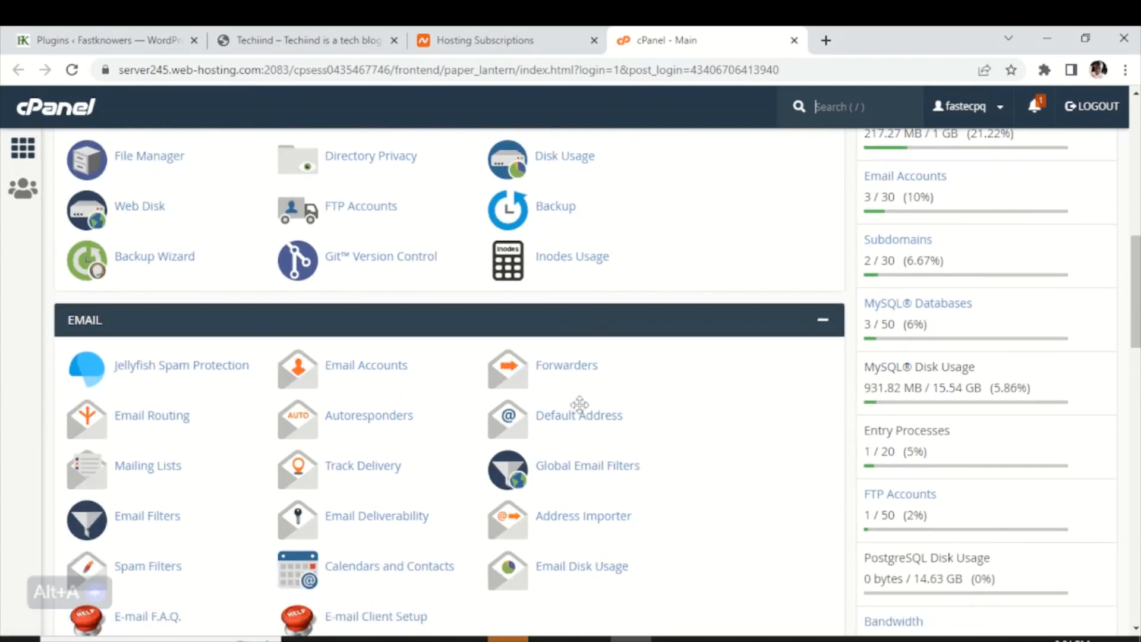
left_click(83, 321)
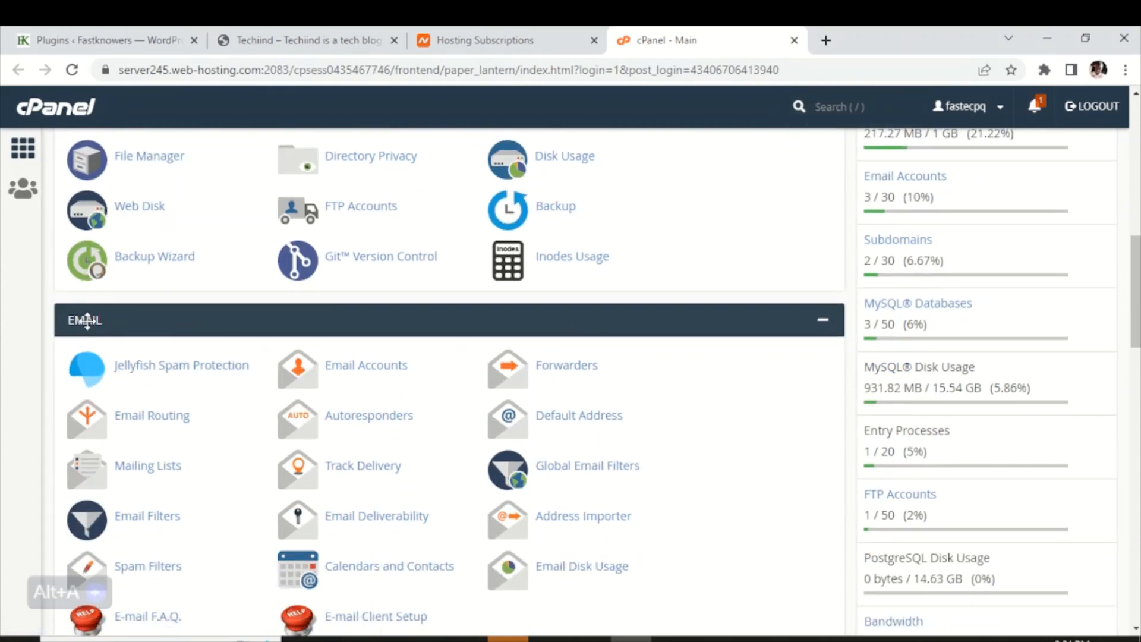
left_click(340, 365)
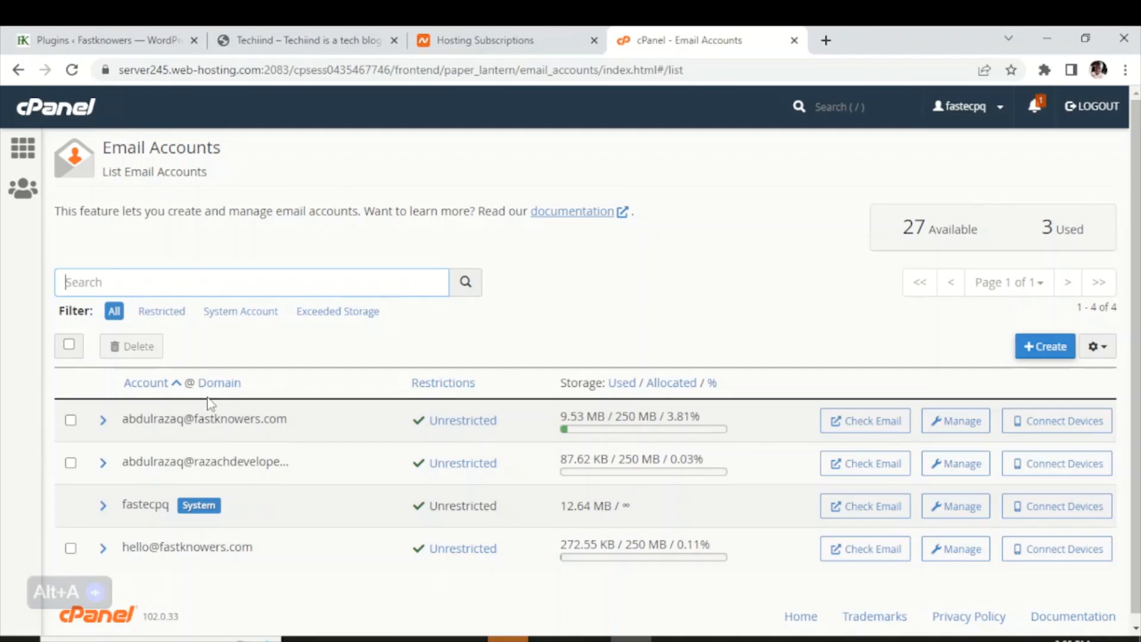
Filter the email accounts list, then start the Create an Email Account form
type("he")
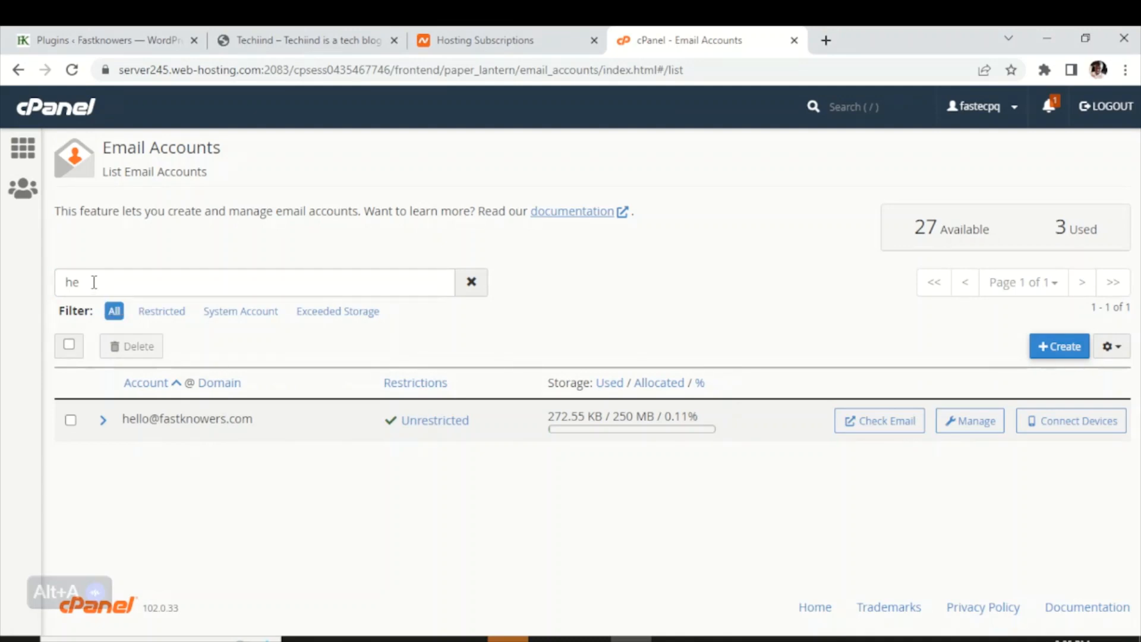
left_click(1044, 348)
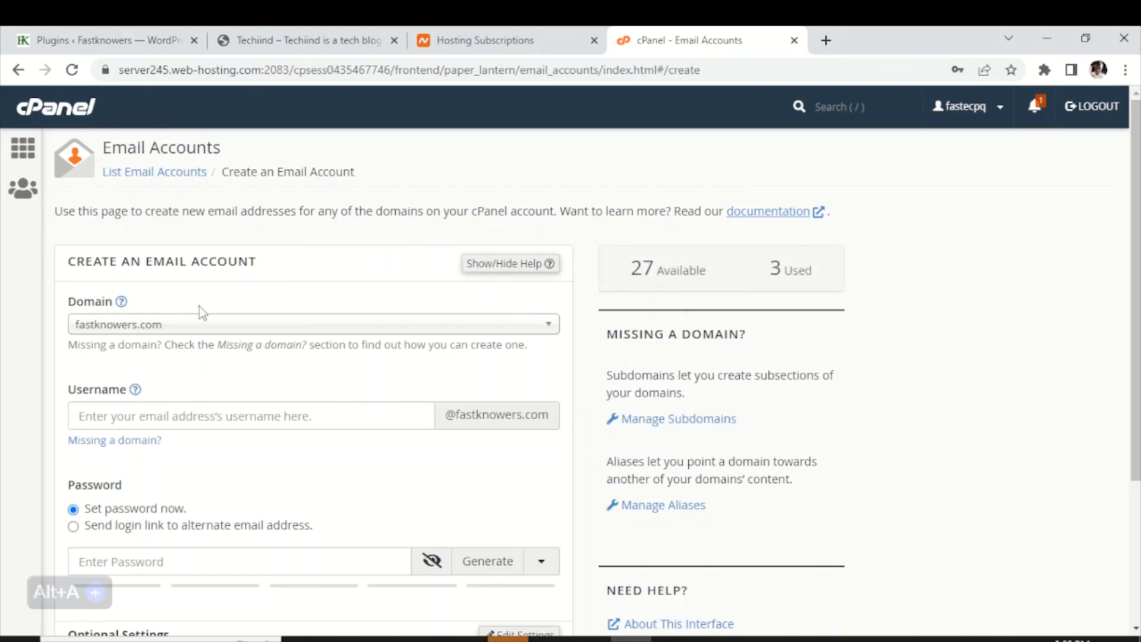
left_click(97, 304)
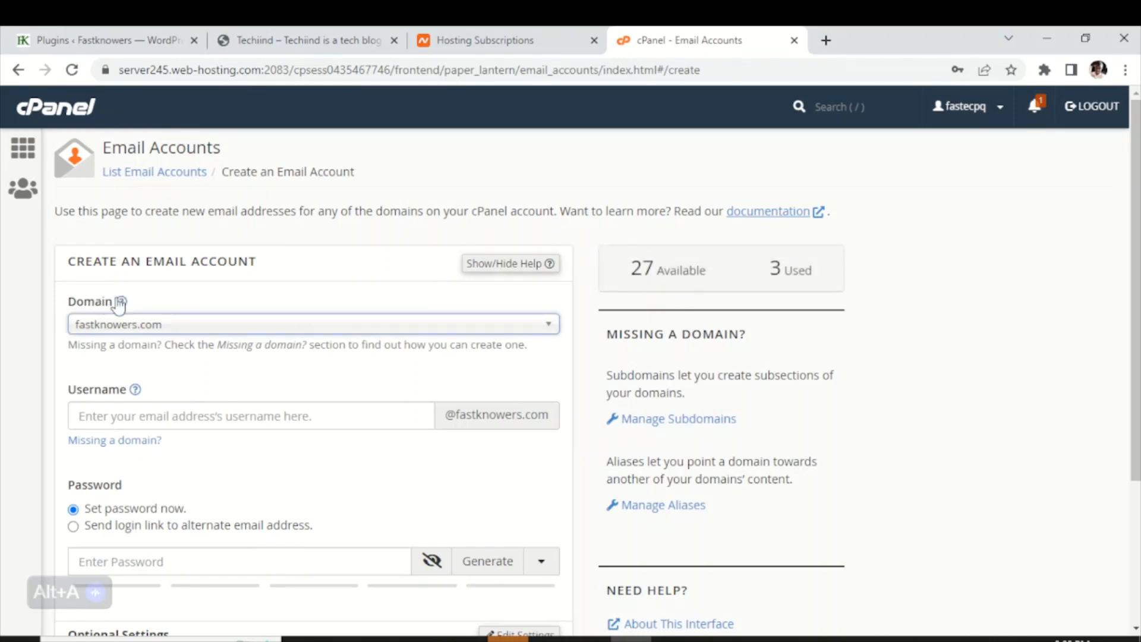
left_click(552, 332)
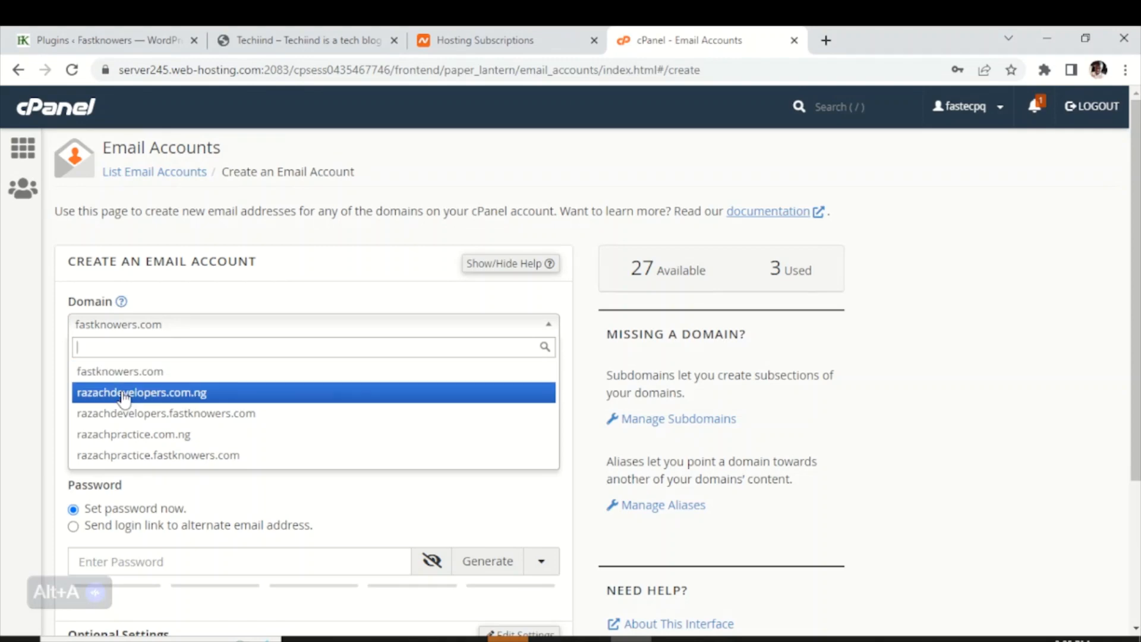
left_click(125, 436)
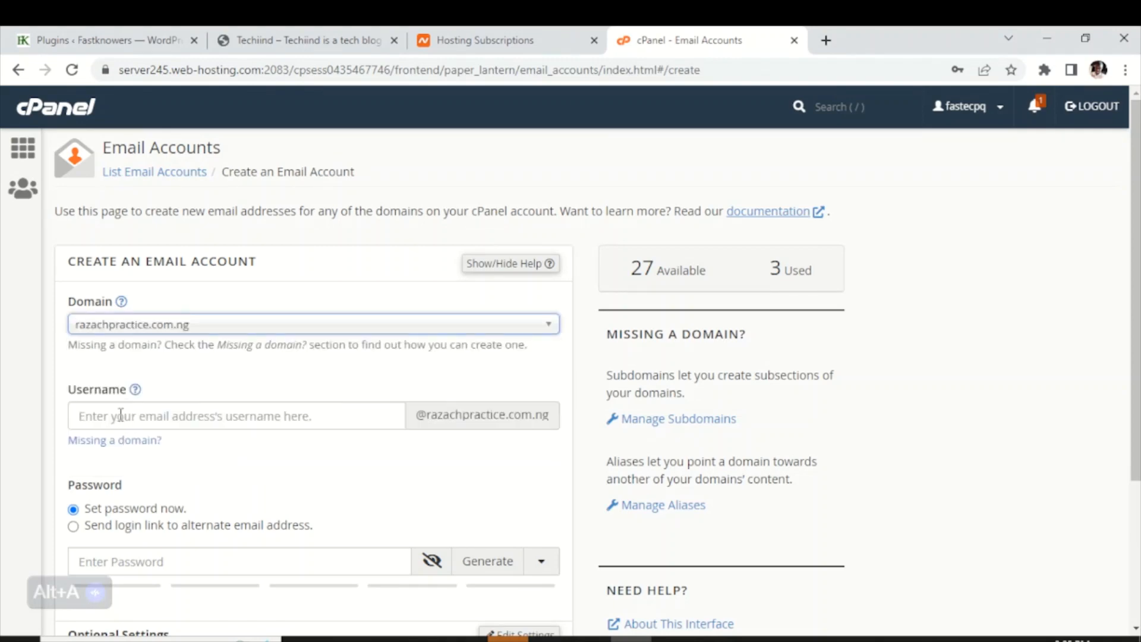
left_click(121, 414)
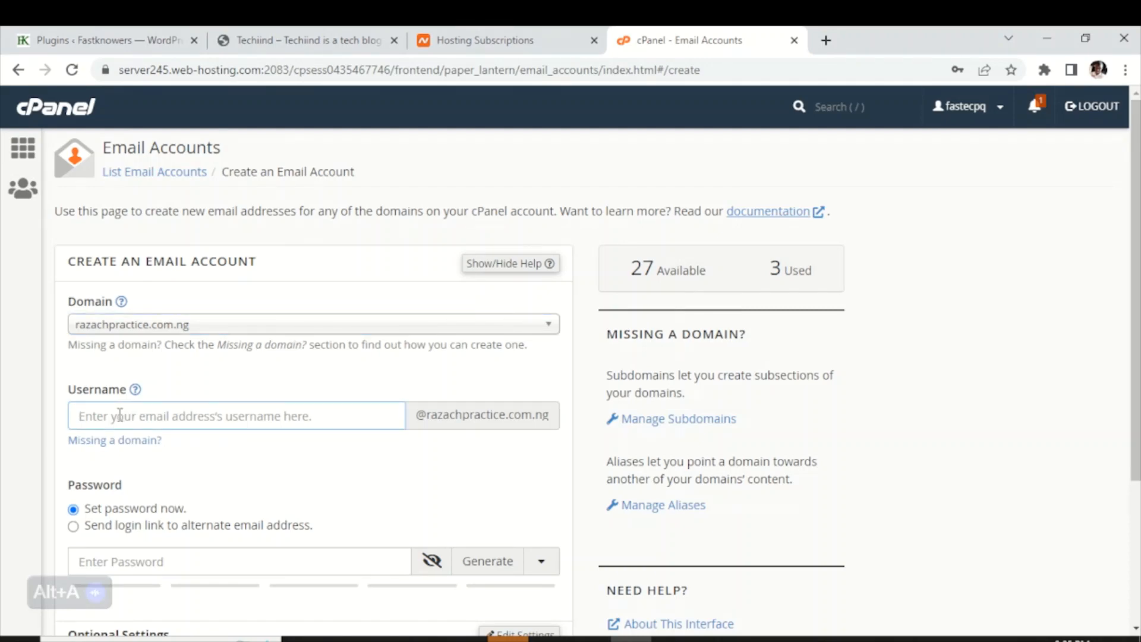
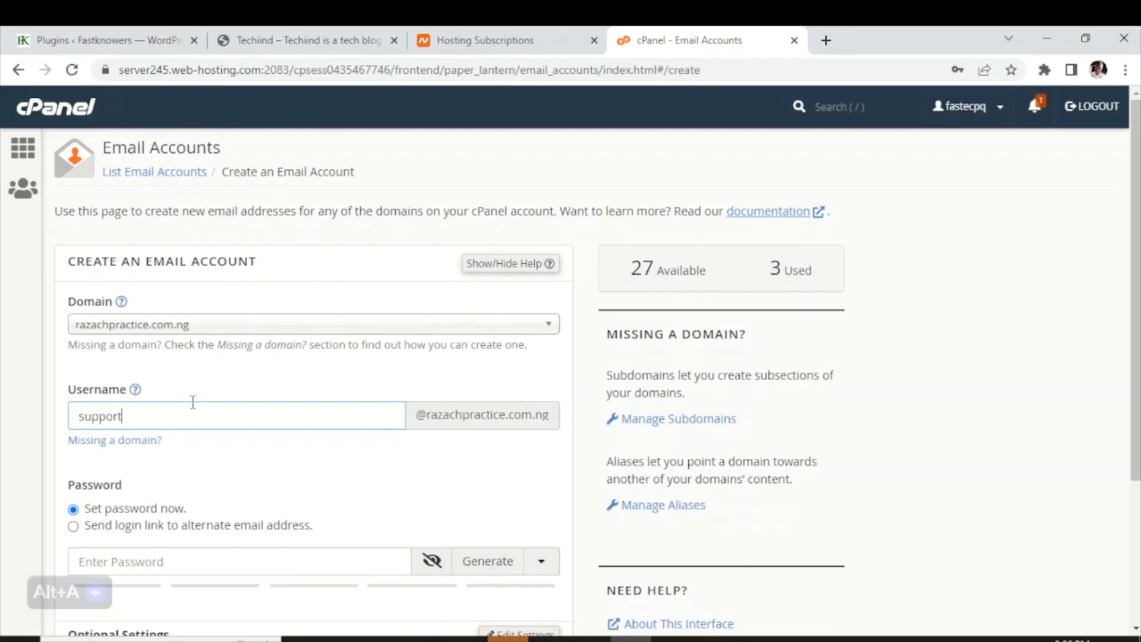
Enter a strong password for the support account, reaching strength 100 against the required 50
scroll(193, 403, "down", 3)
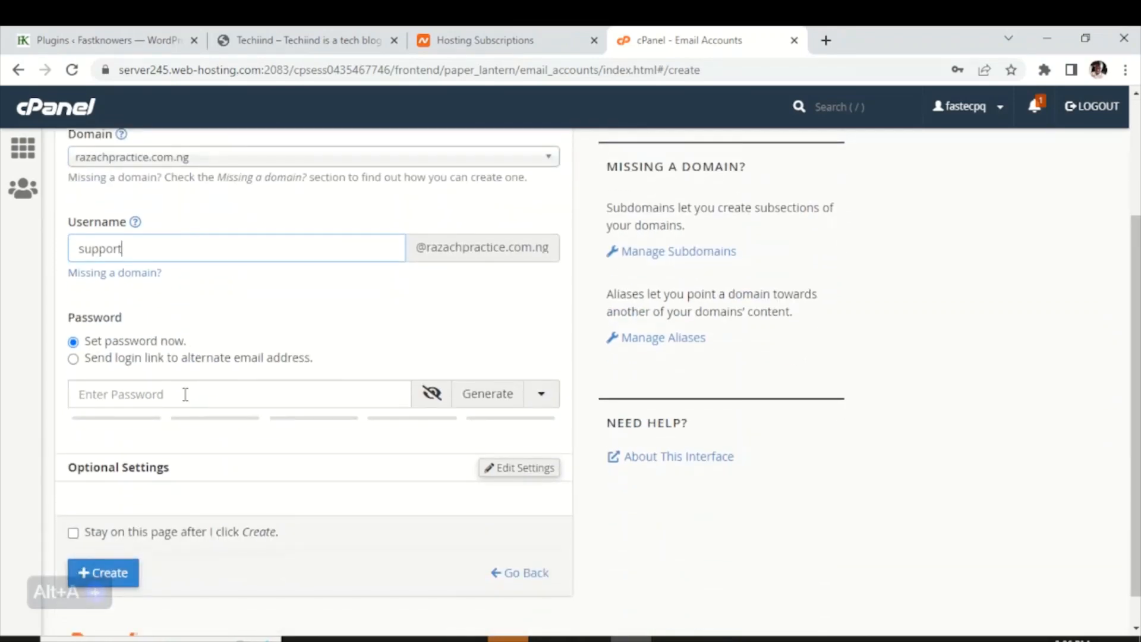
left_click(185, 395)
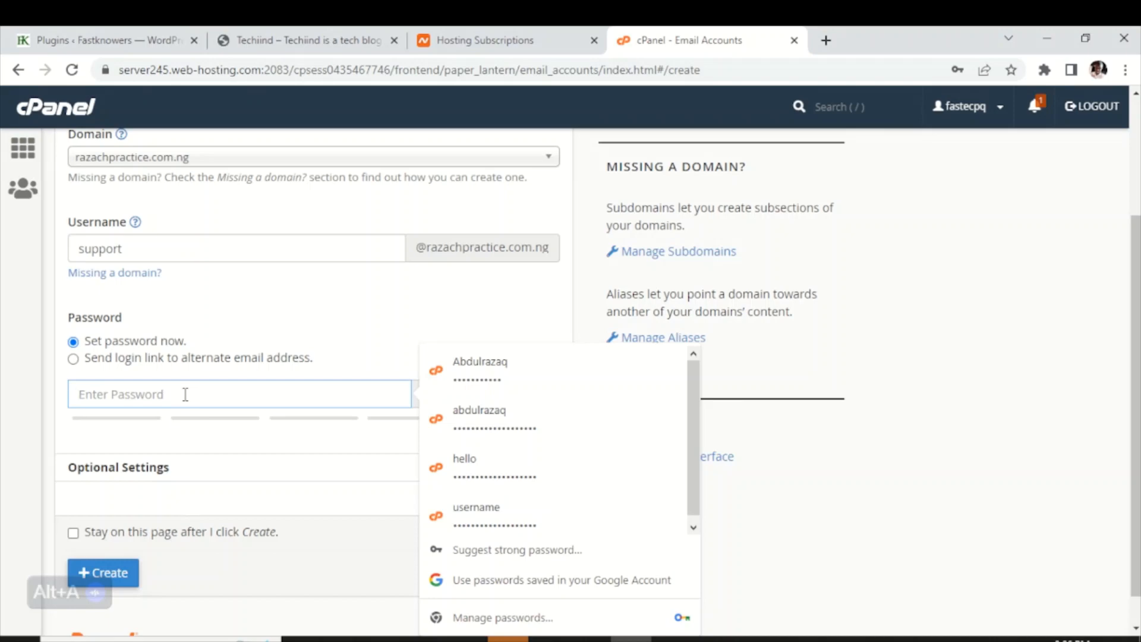
type("ab")
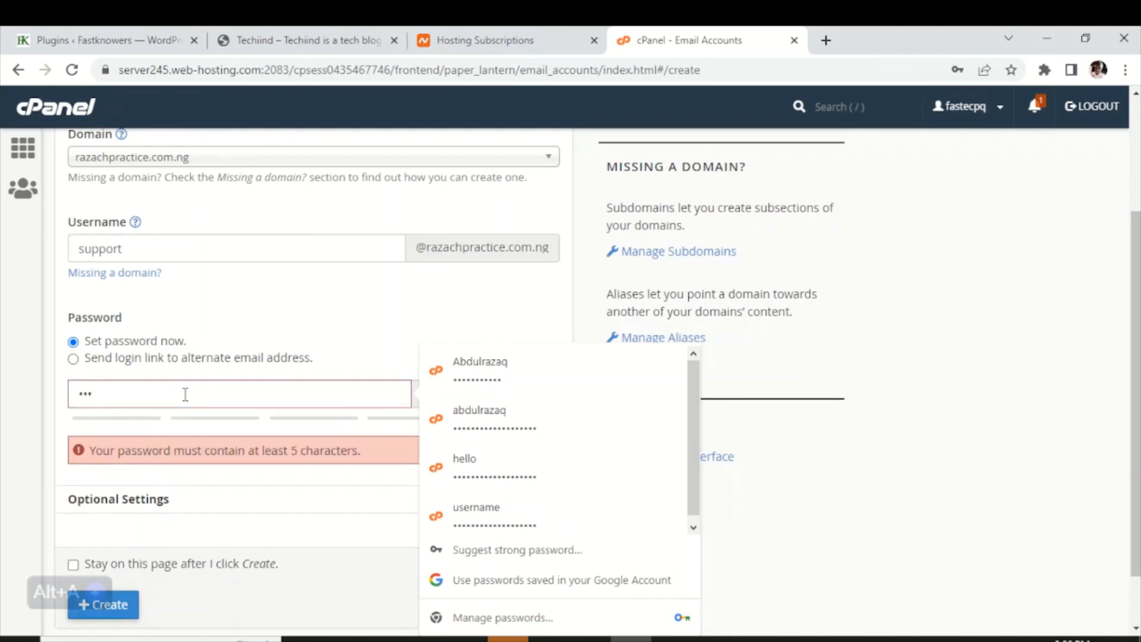
type("cde")
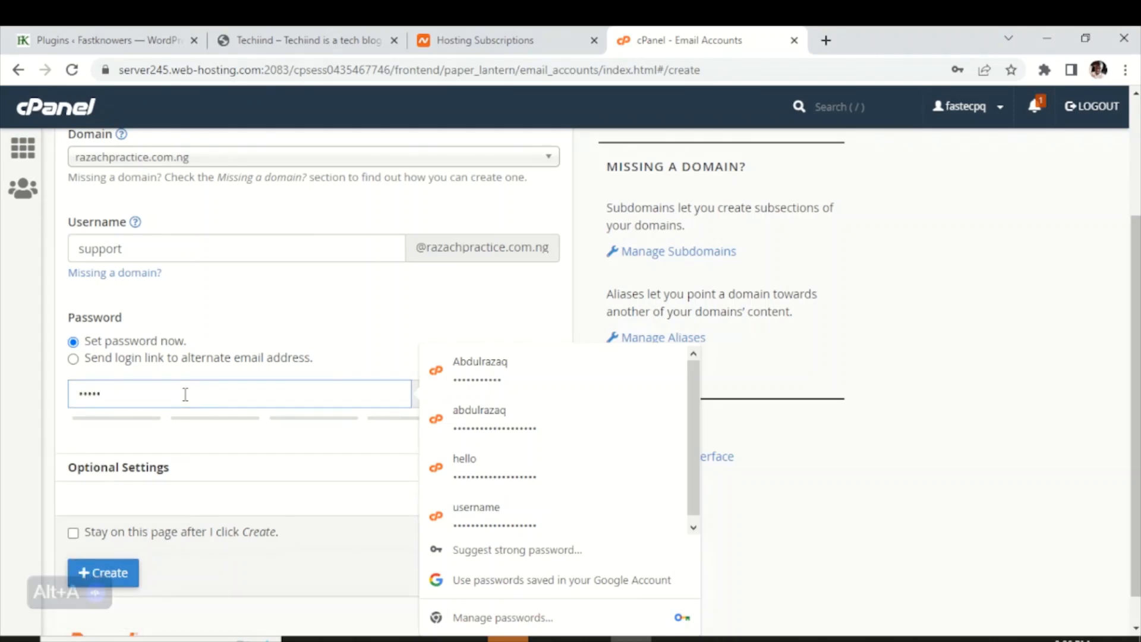
type("f")
key("Caps_Lock")
type("ghij")
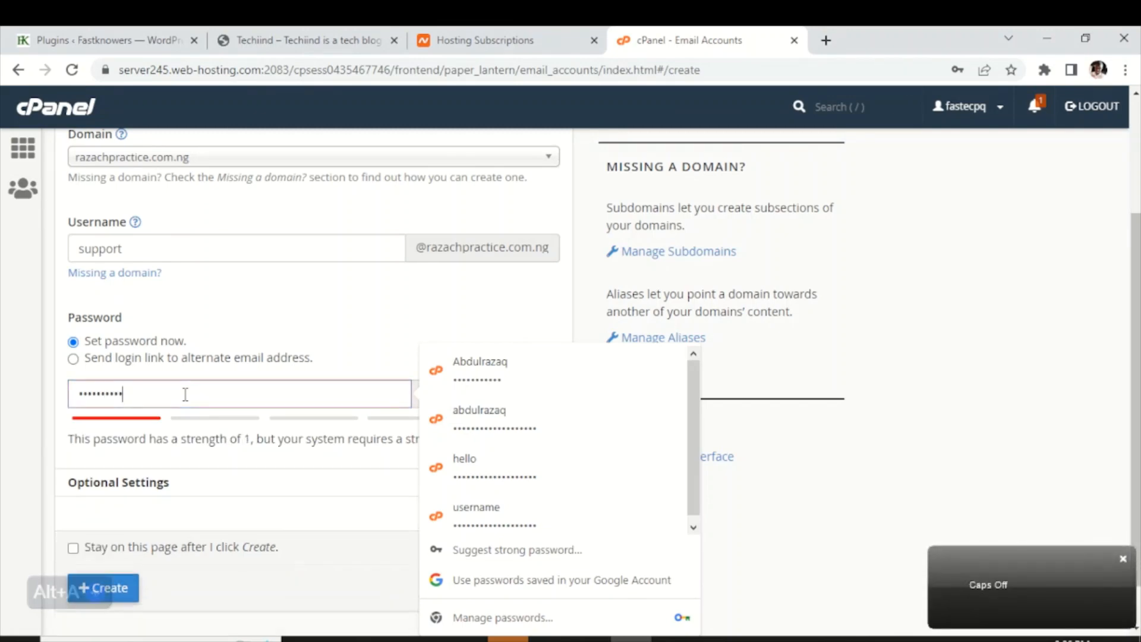
type("klmn")
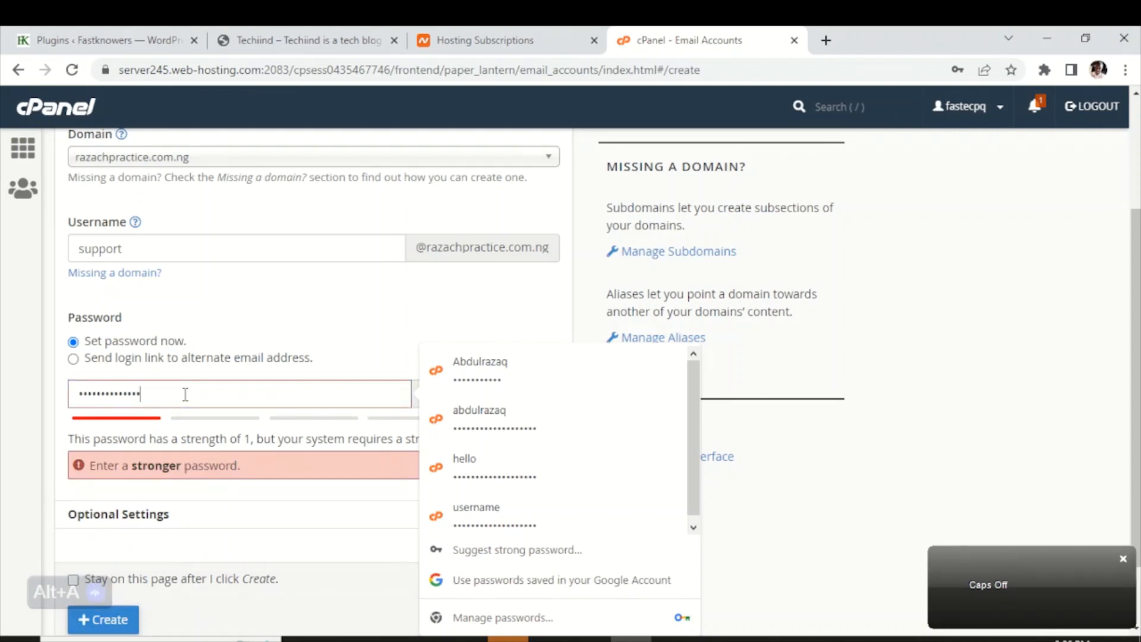
type("opq")
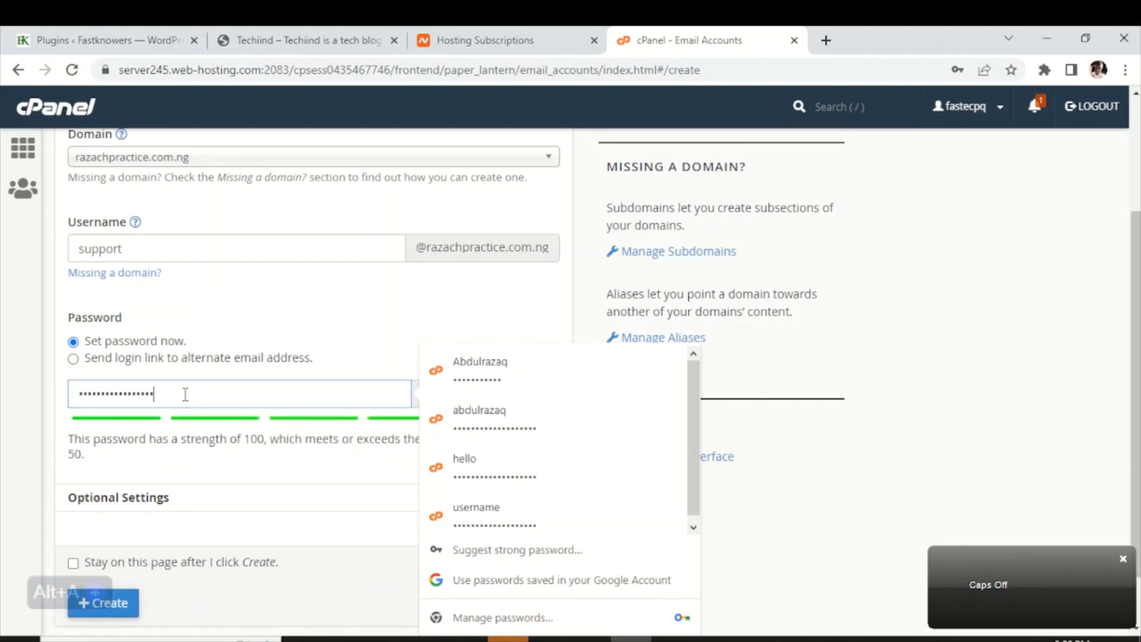
type("r")
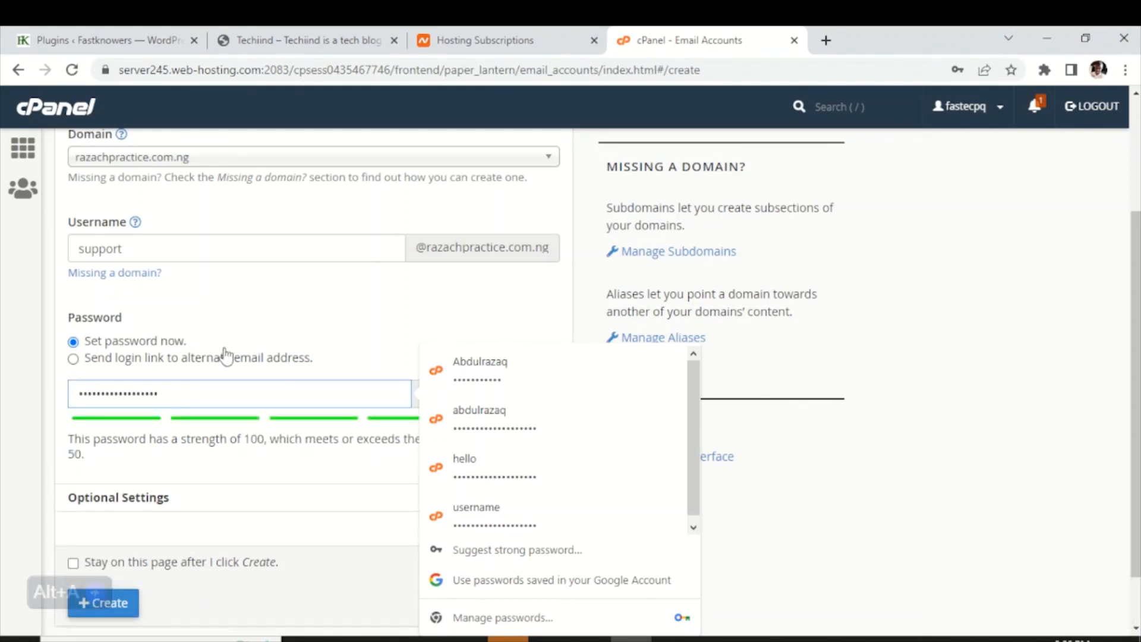
left_click(349, 330)
scroll(327, 374, "down", 1)
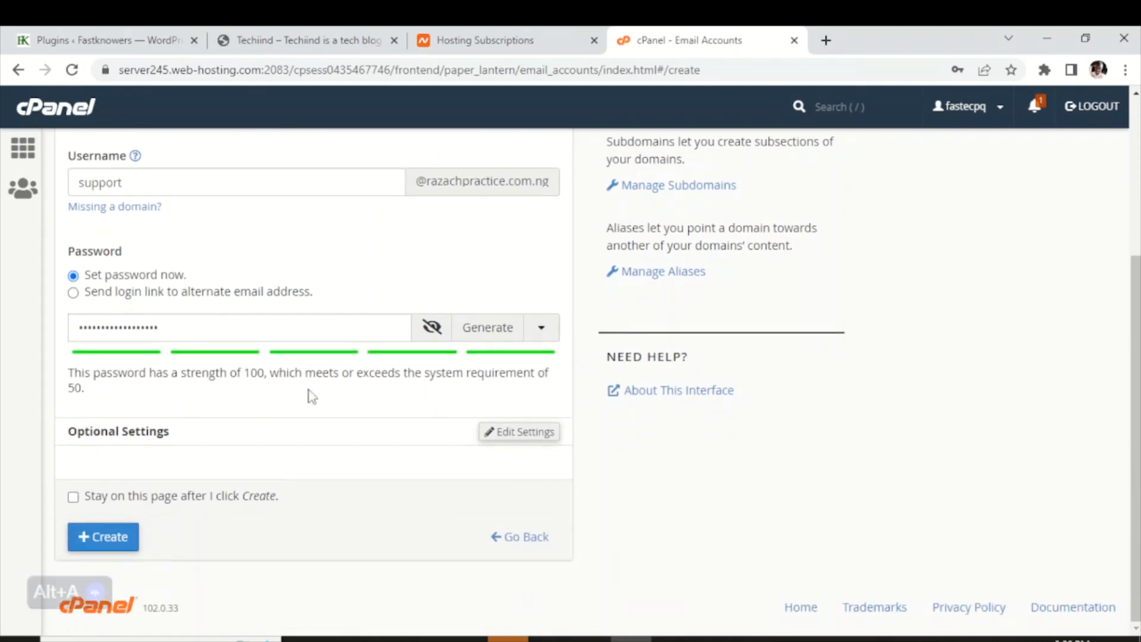
left_click(145, 499)
scroll(265, 459, "up", 4)
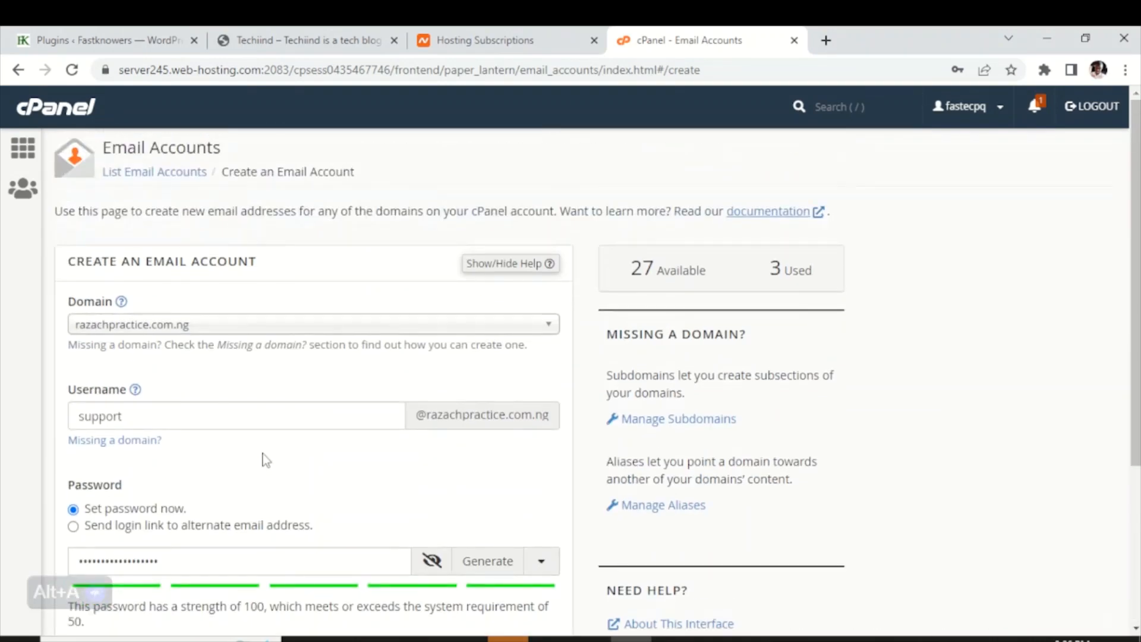
scroll(301, 419, "down", 3)
scroll(223, 429, "up", 3)
scroll(147, 416, "down", 4)
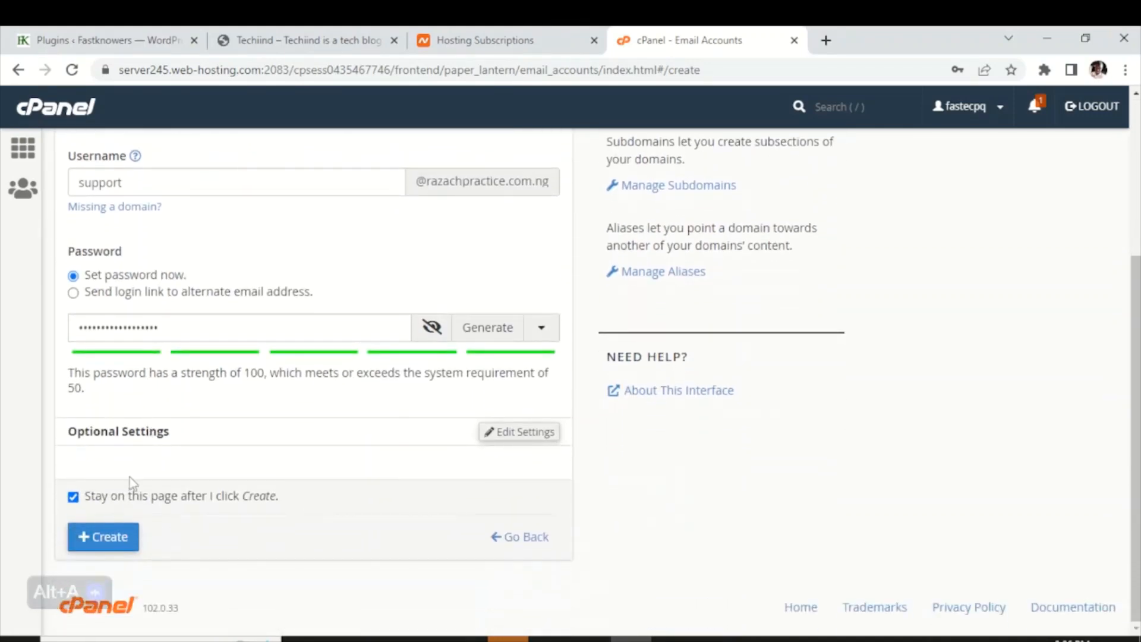
left_click(116, 537)
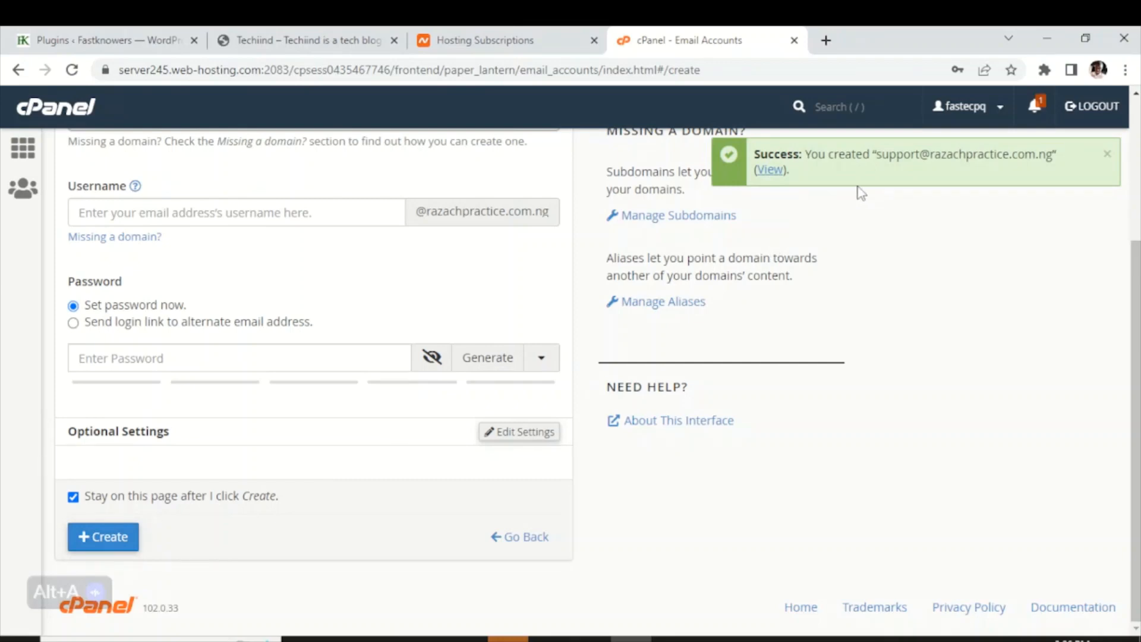
left_click(771, 172)
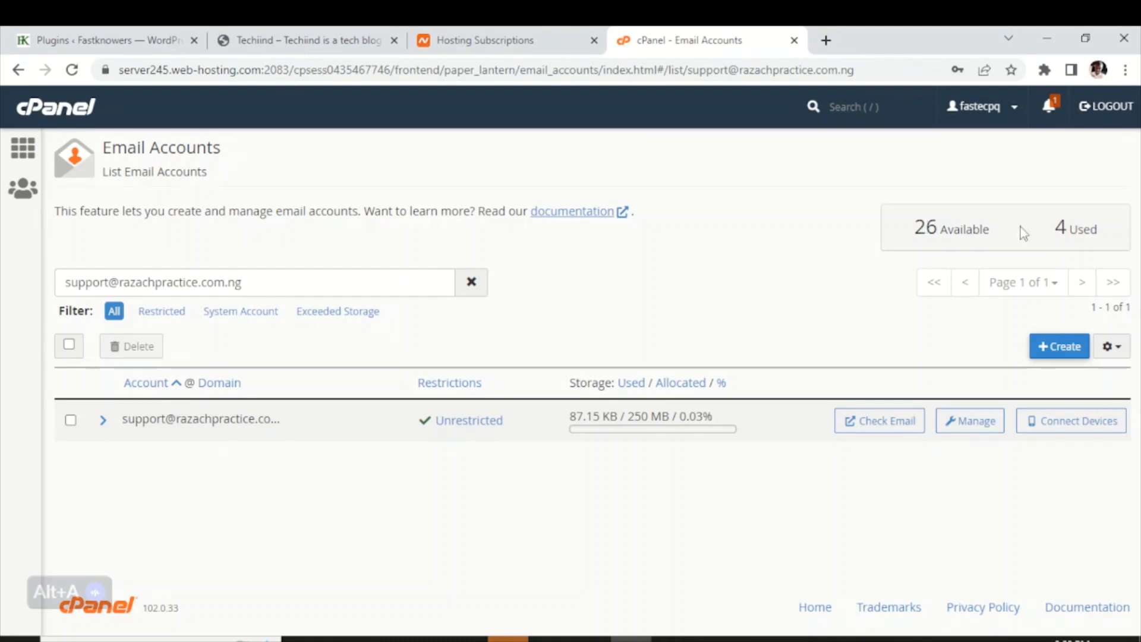
triple_click(1061, 227)
triple_click(903, 201)
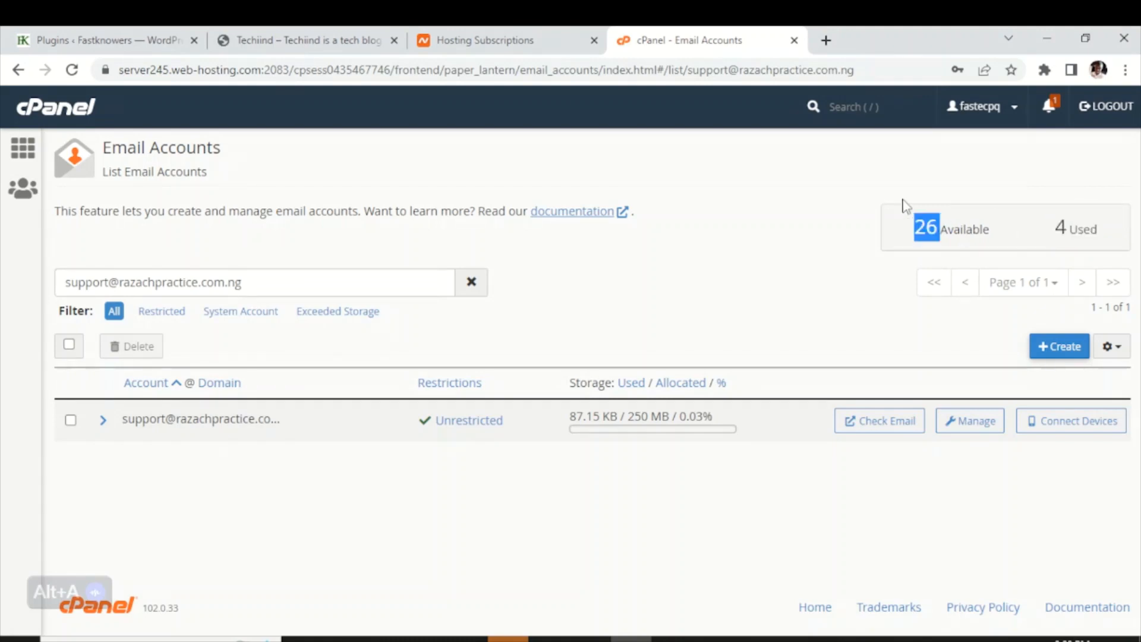
left_click(801, 183)
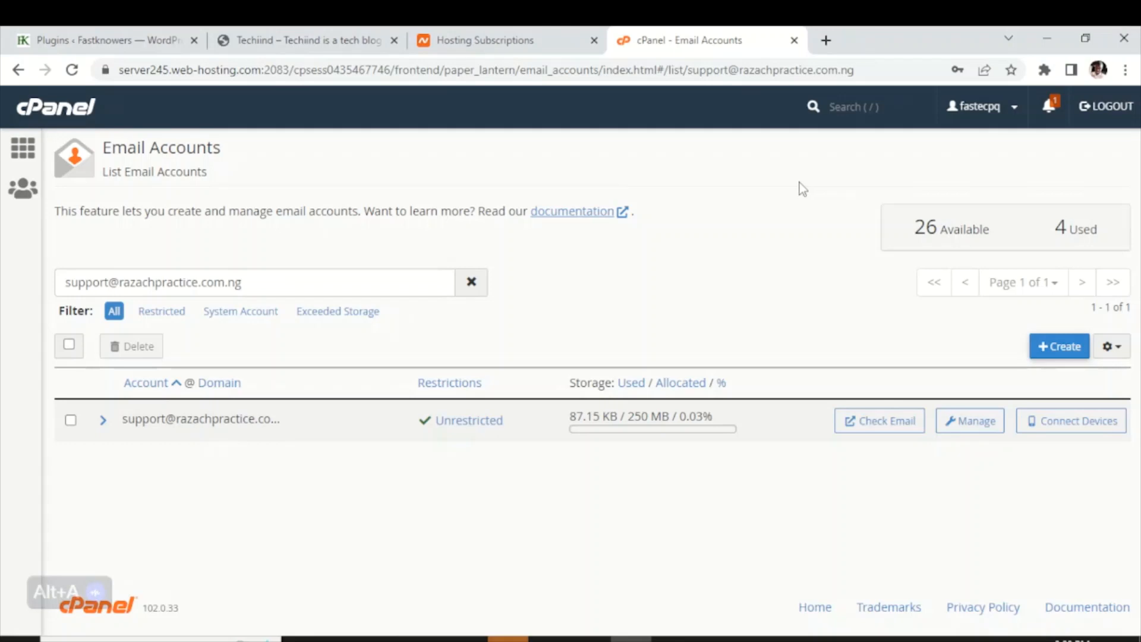